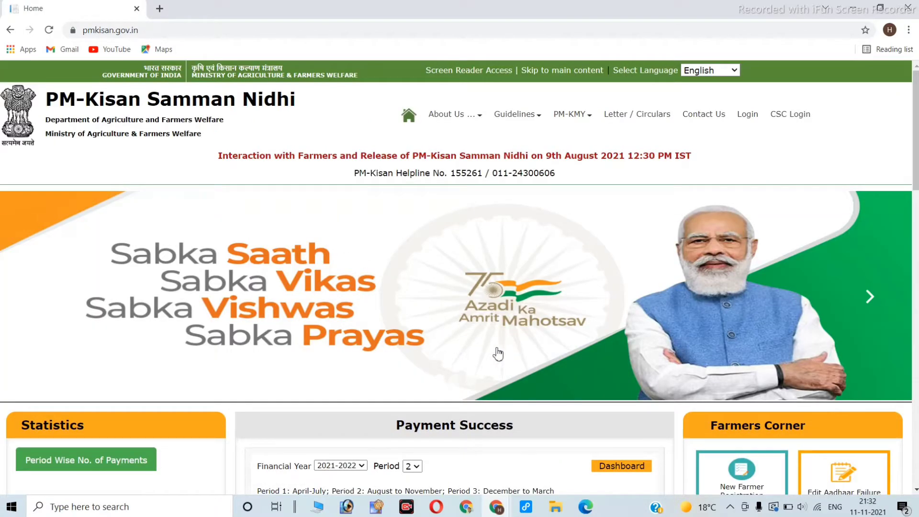
- Open the New Farmer Registration form and select UTTAR PRADESH as the state
scroll(750, 308, down, 3)
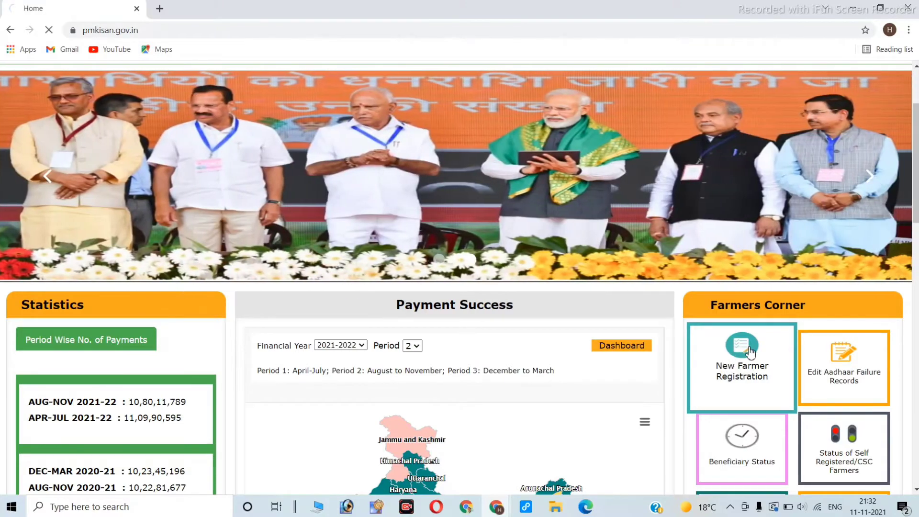
click(749, 347)
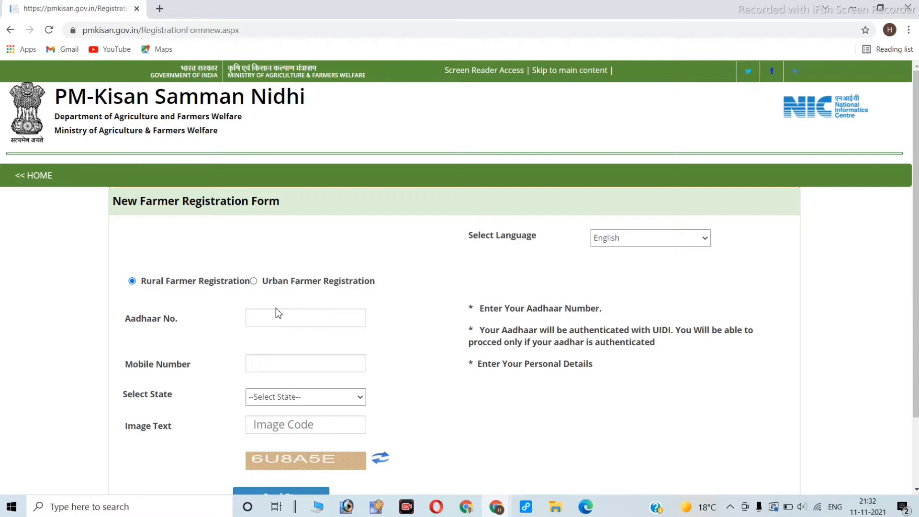
scroll(276, 308, down, 2)
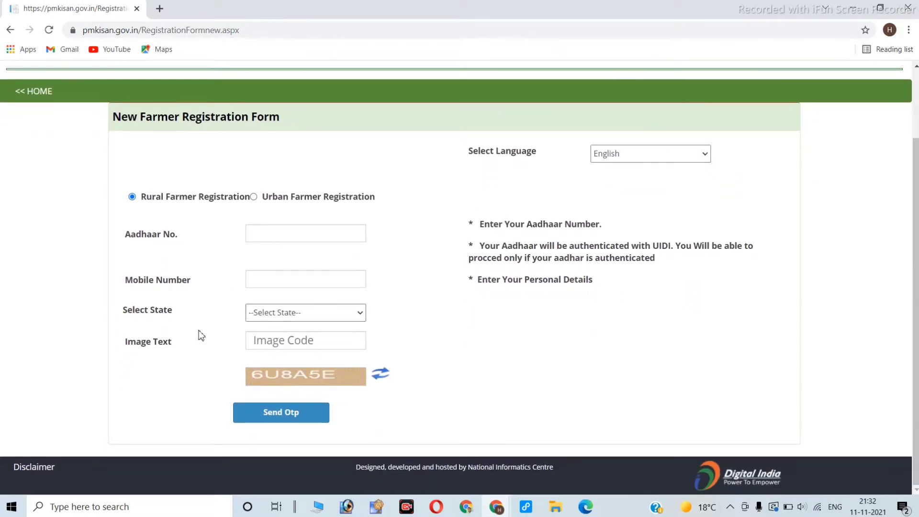
click(287, 312)
scroll(309, 259, down, 3)
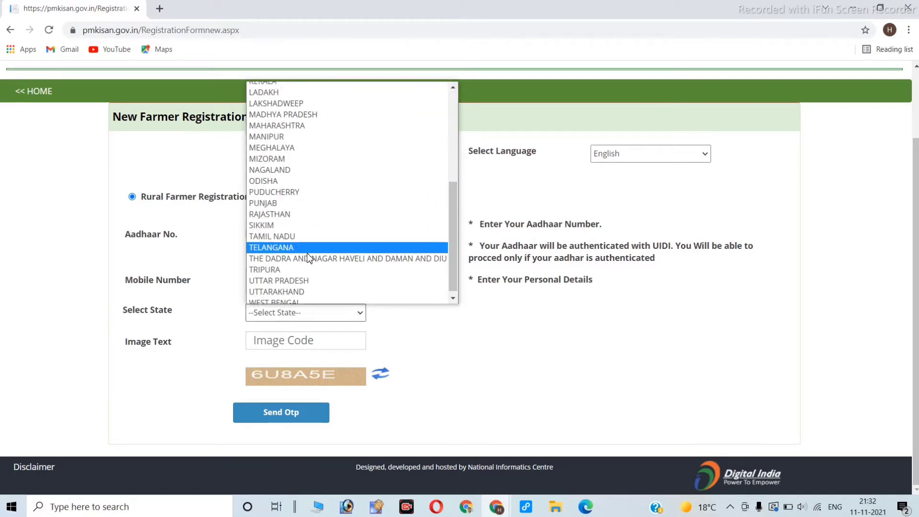
scroll(323, 298, down, 1)
click(328, 276)
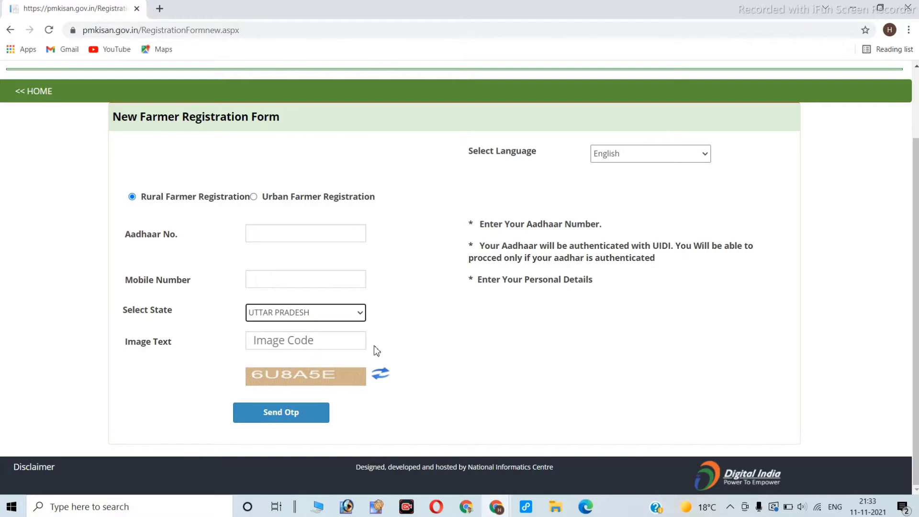
- Return to the home page and open the Farmer Registration form through the CSC login
scroll(376, 348, up, 2)
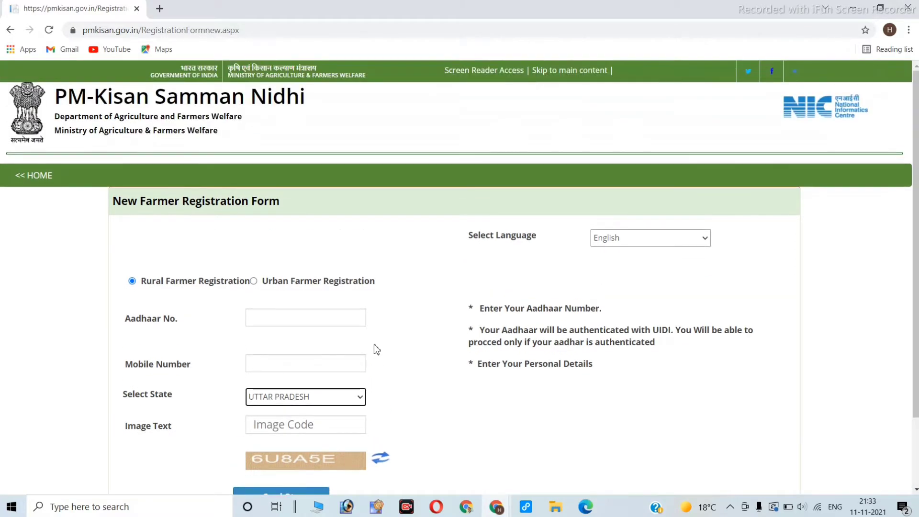
click(50, 180)
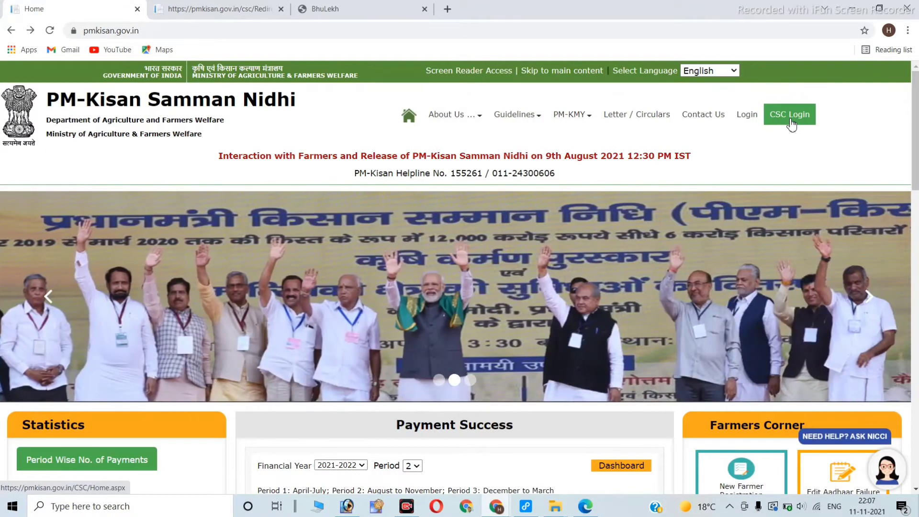
click(790, 116)
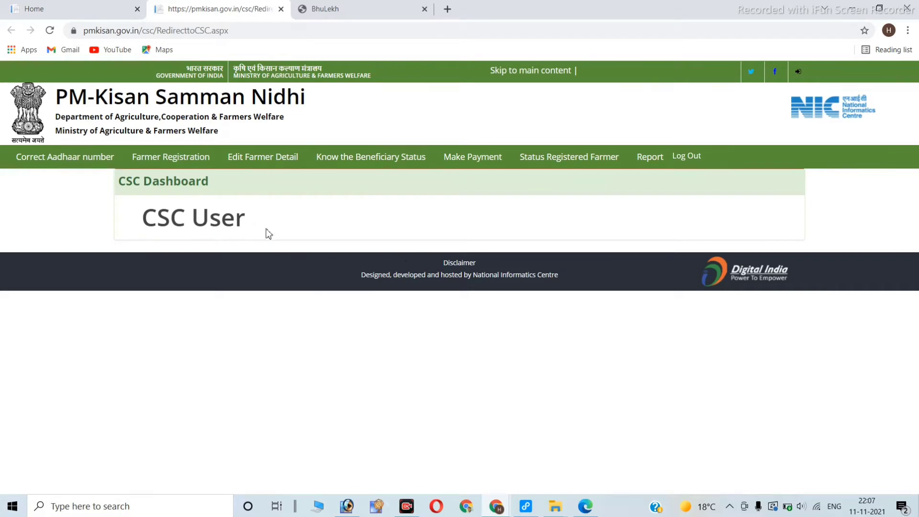
click(64, 158)
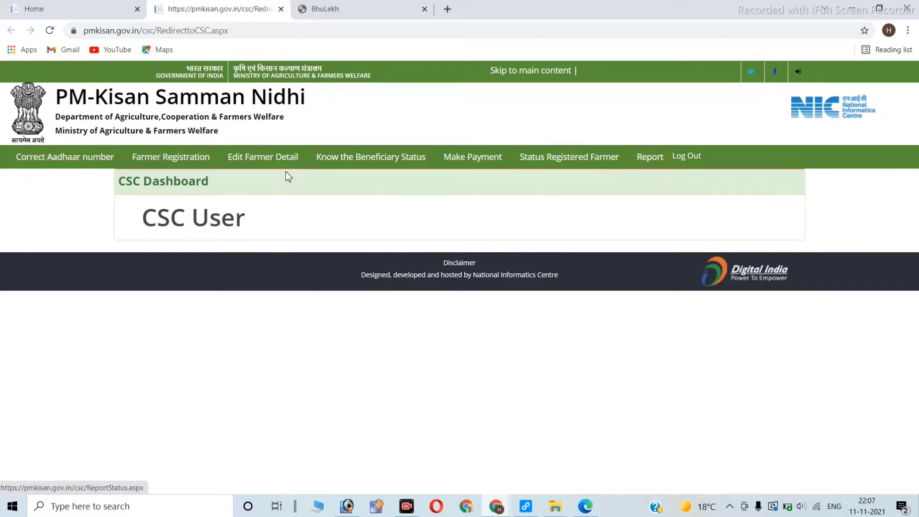
click(184, 163)
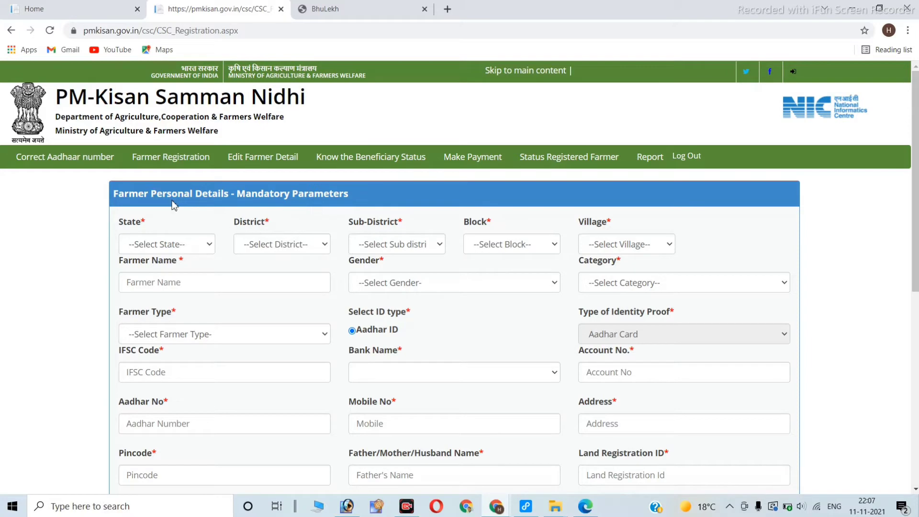
- Set the farmer's state to UTTAR PRADESH and the district to KUSHI NAGAR
scroll(357, 212, down, 8)
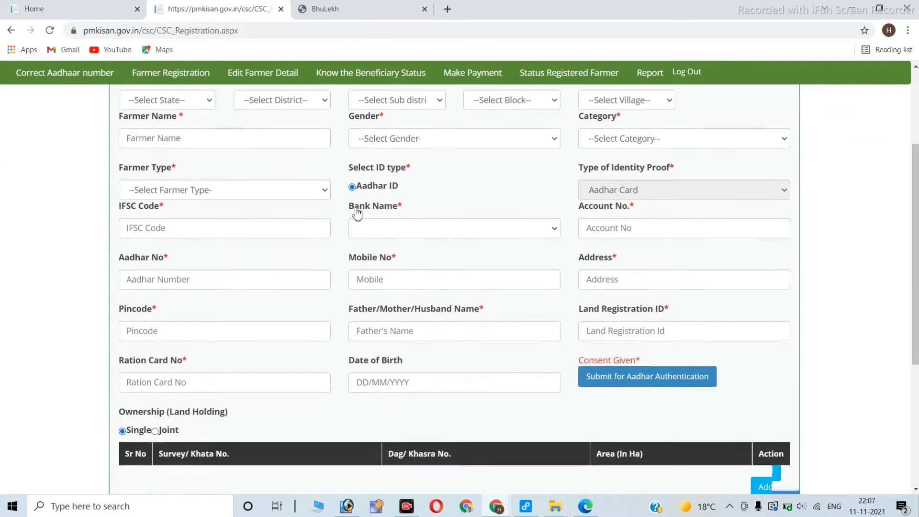
scroll(356, 212, up, 7)
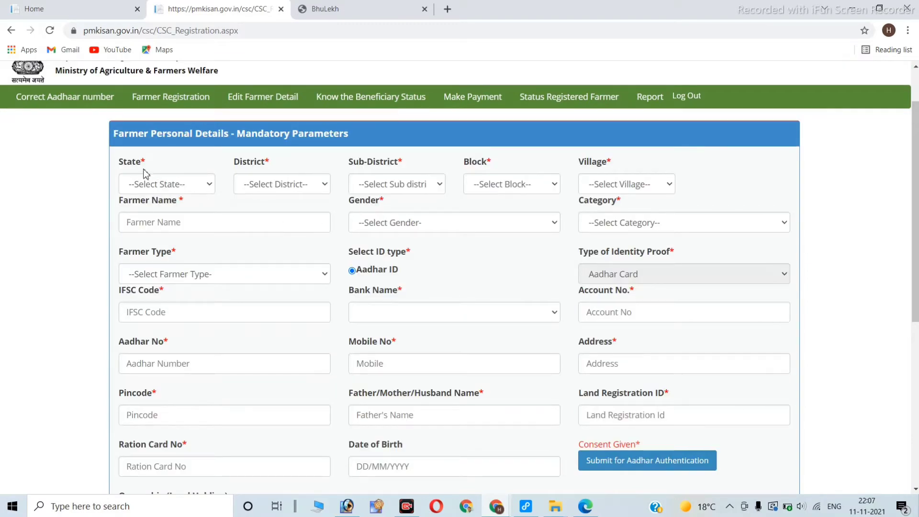
click(182, 189)
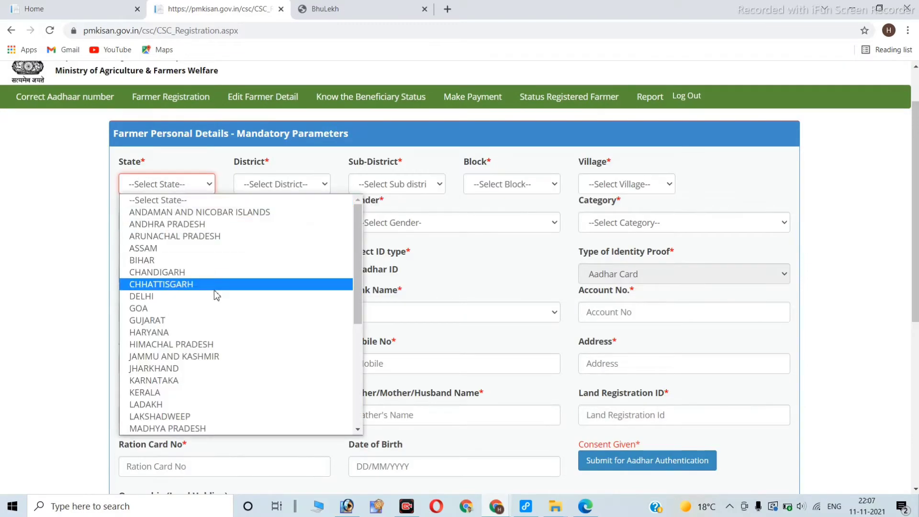
scroll(215, 293, down, 5)
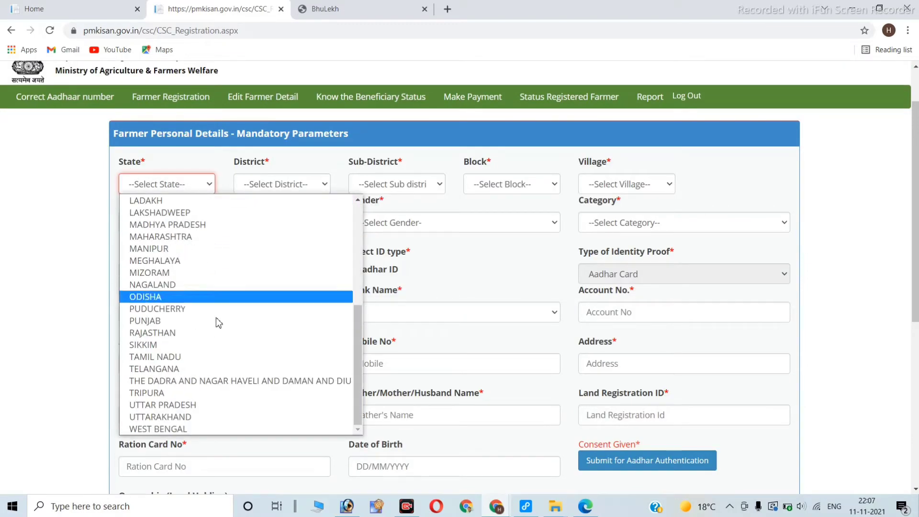
click(228, 407)
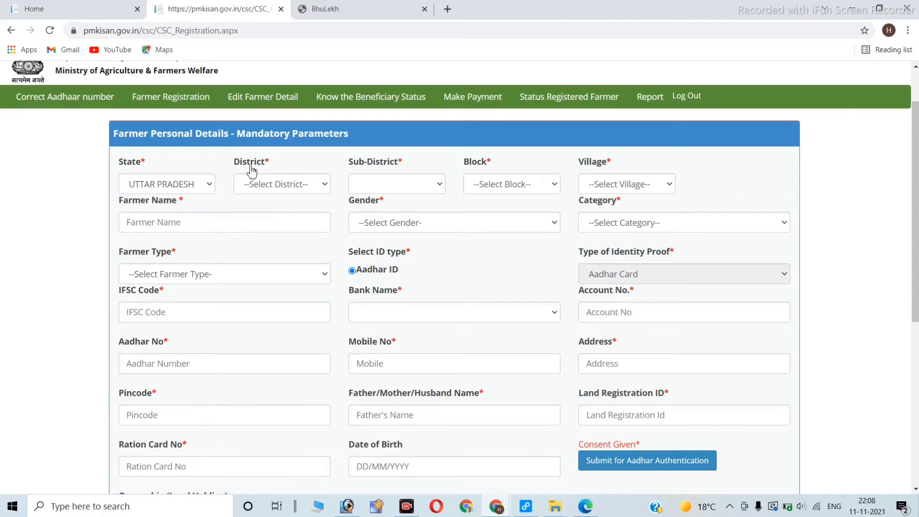
click(279, 184)
scroll(284, 292, down, 7)
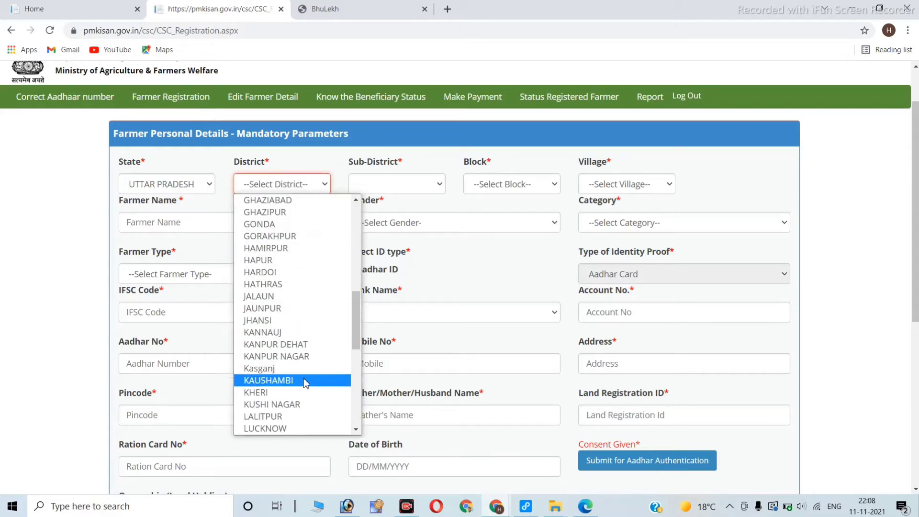
click(309, 403)
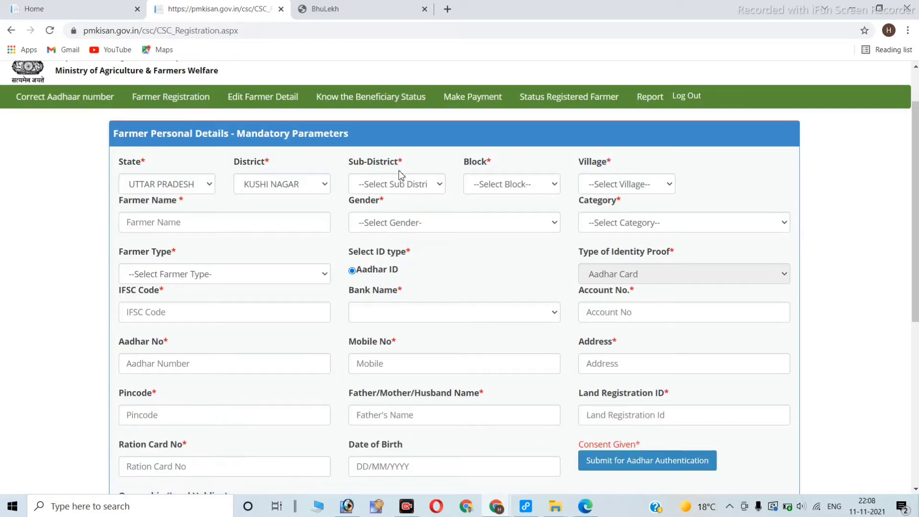
- Set the farmer's sub-district to Hata and the block to KAPTAINGANJ
click(400, 184)
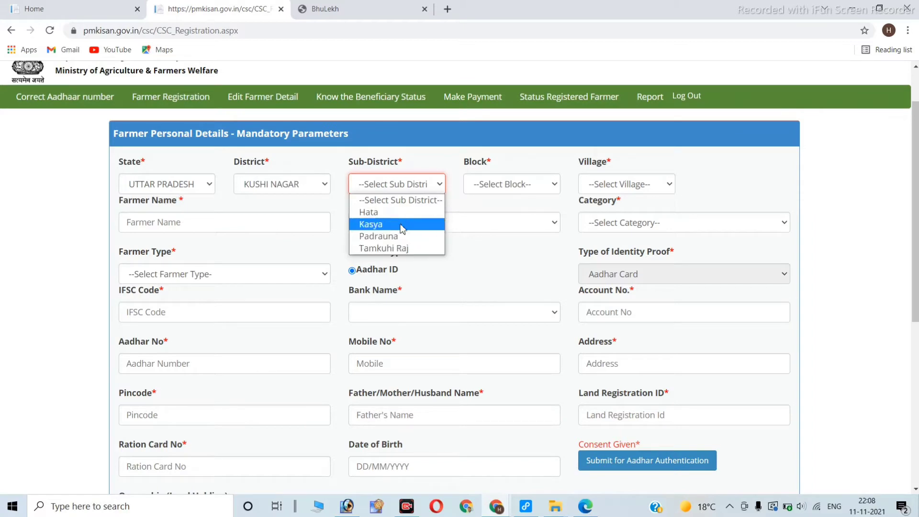
click(403, 213)
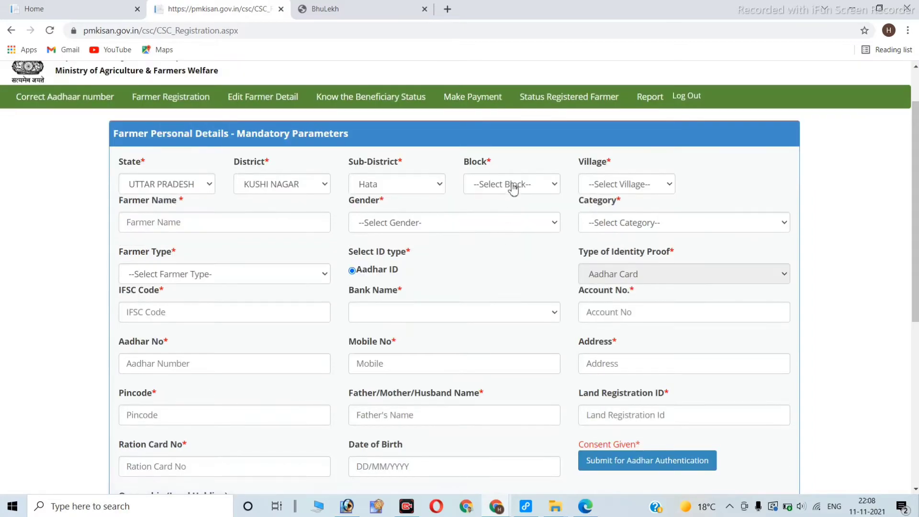
click(514, 186)
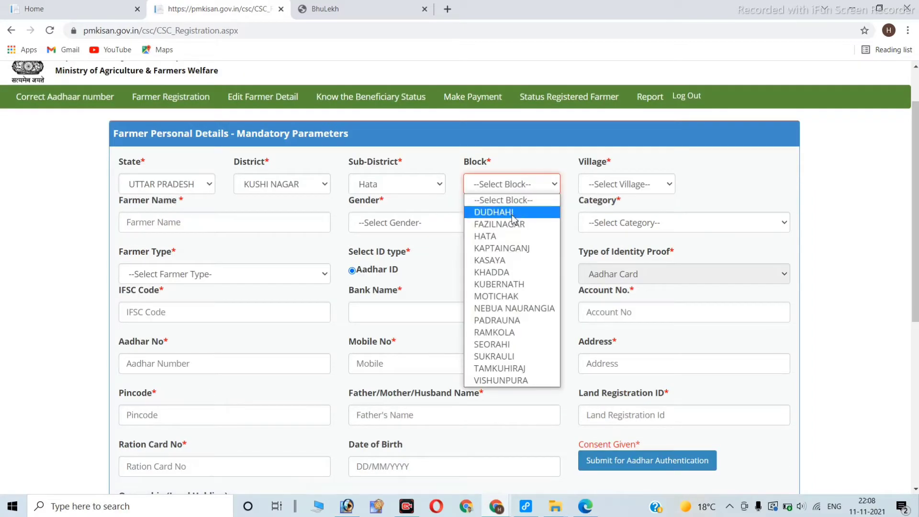
click(507, 250)
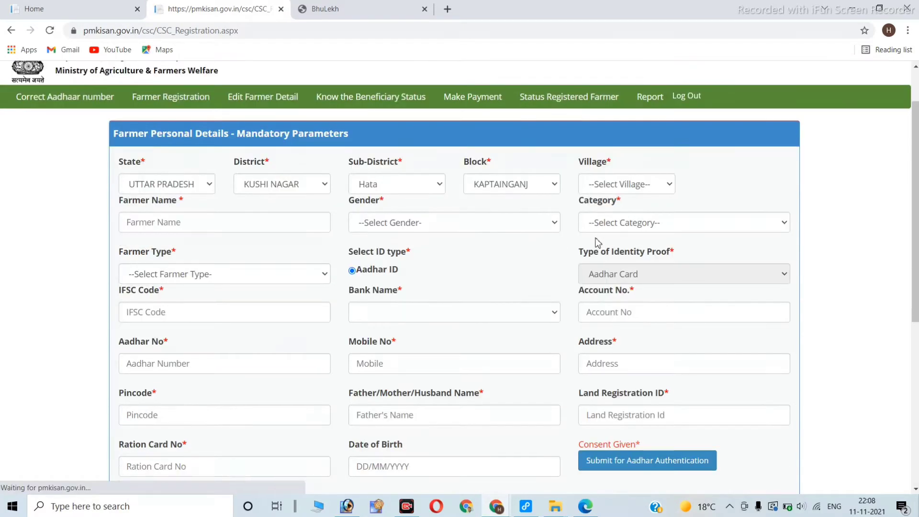
- Browse the villages offered for the KAPTAINGANJ block without choosing one
click(620, 187)
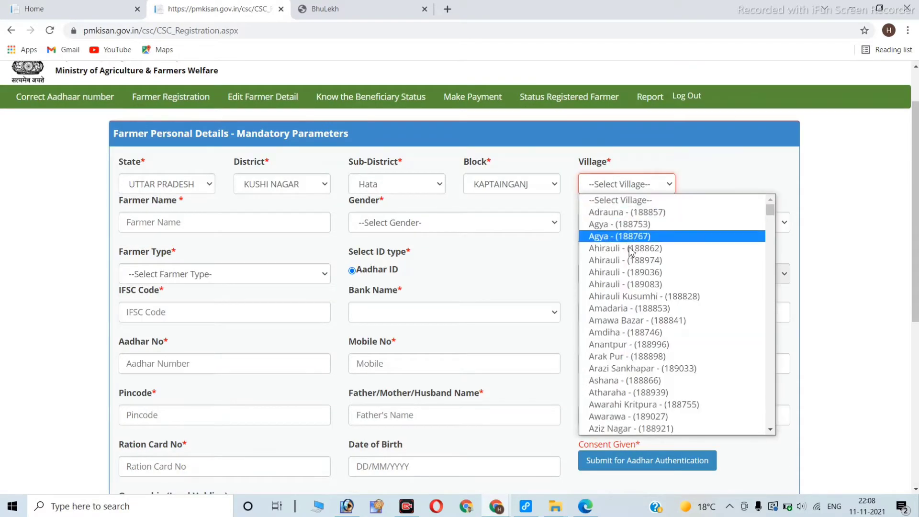
scroll(630, 400, down, 5)
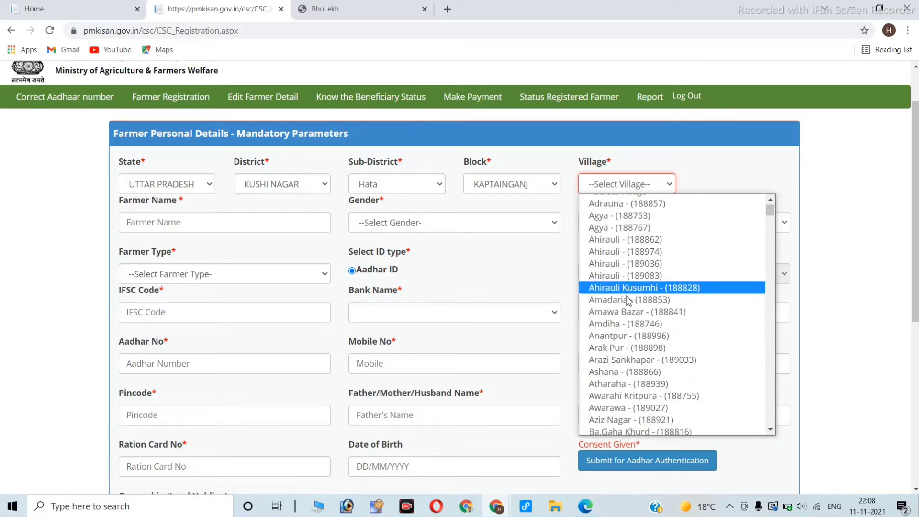
scroll(640, 386, down, 8)
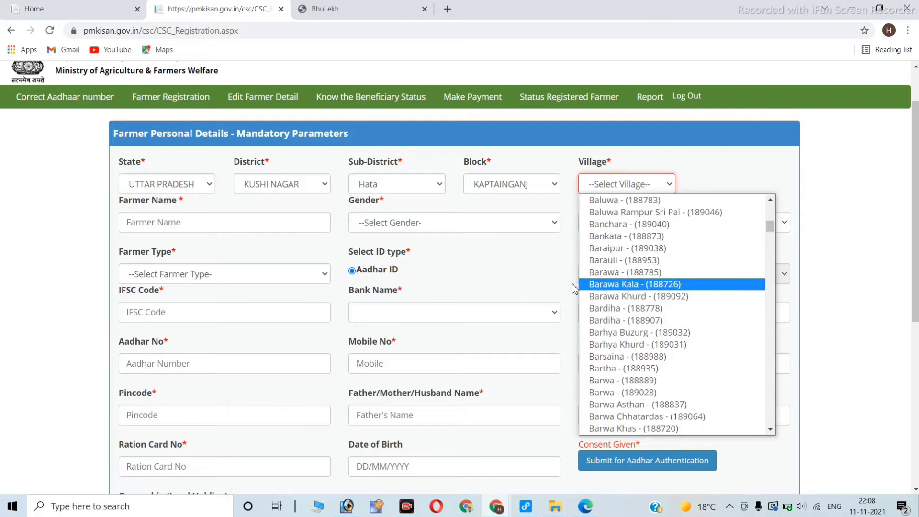
click(563, 271)
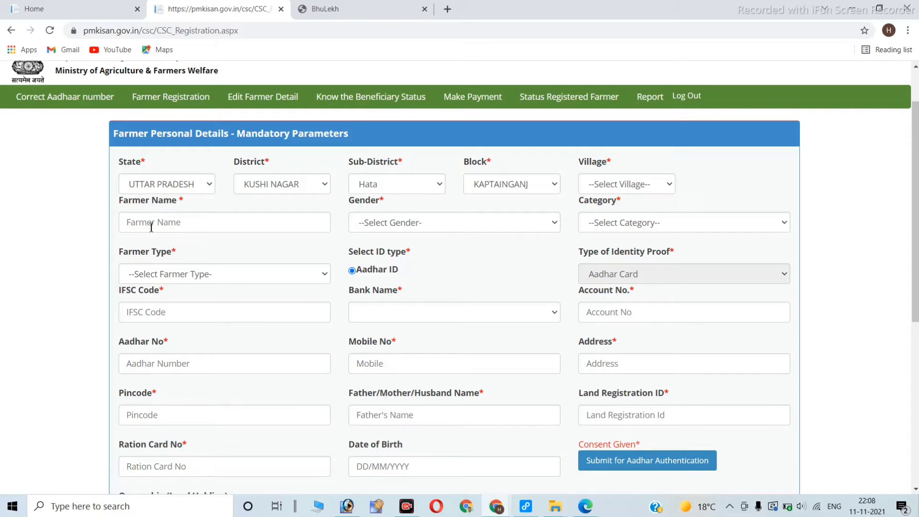
- Set the farmer's gender to Male and check the available categories without choosing one
click(397, 223)
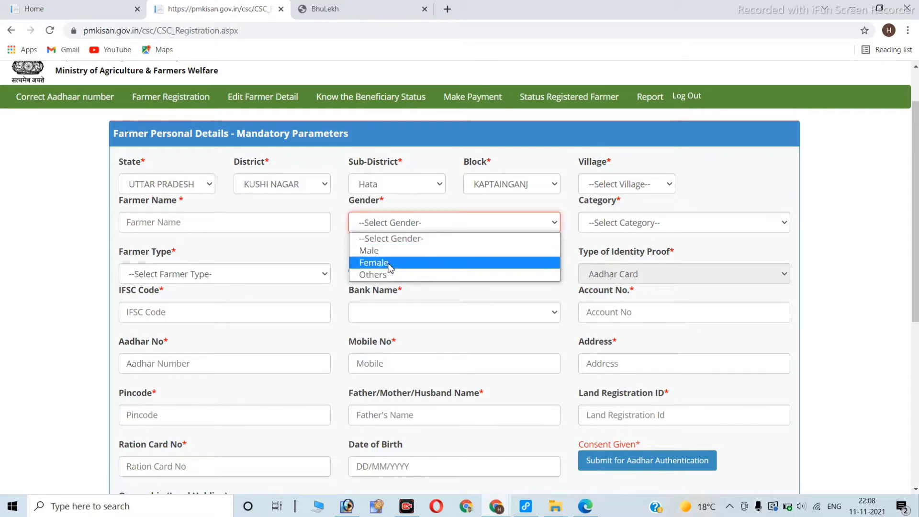
click(392, 252)
click(414, 223)
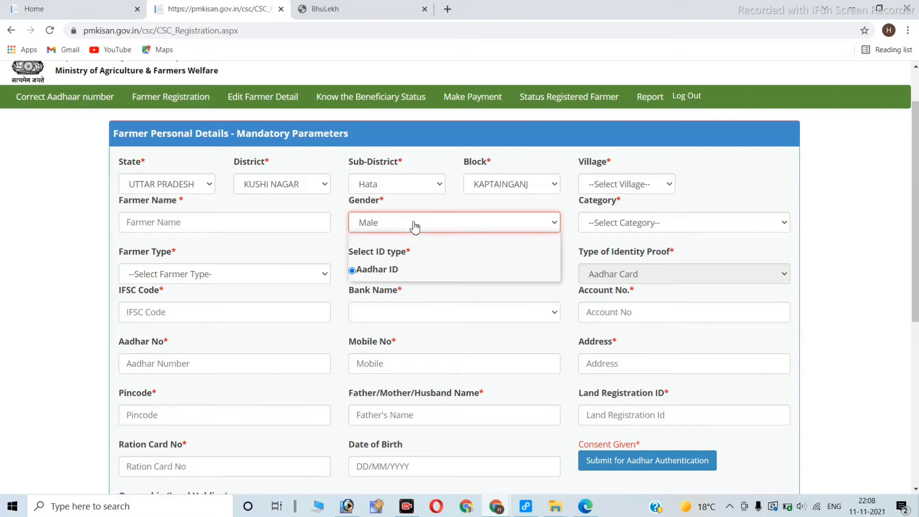
click(386, 254)
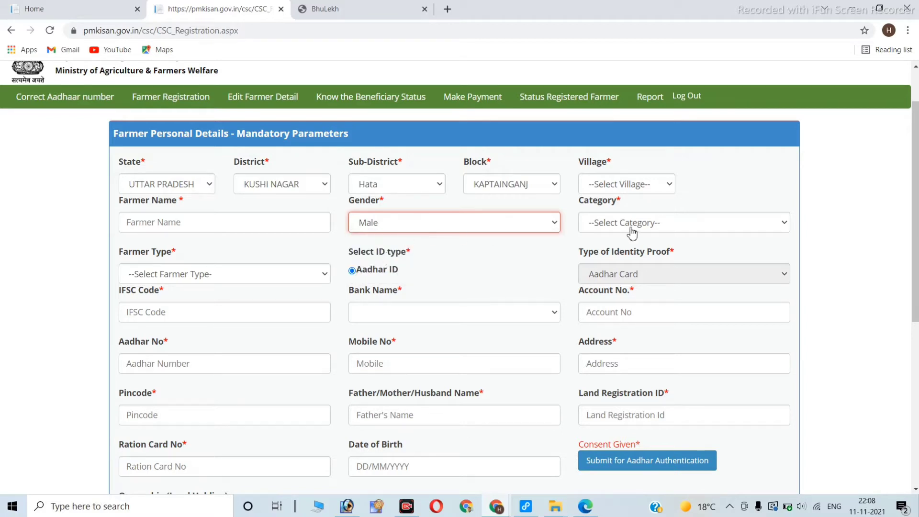
click(610, 228)
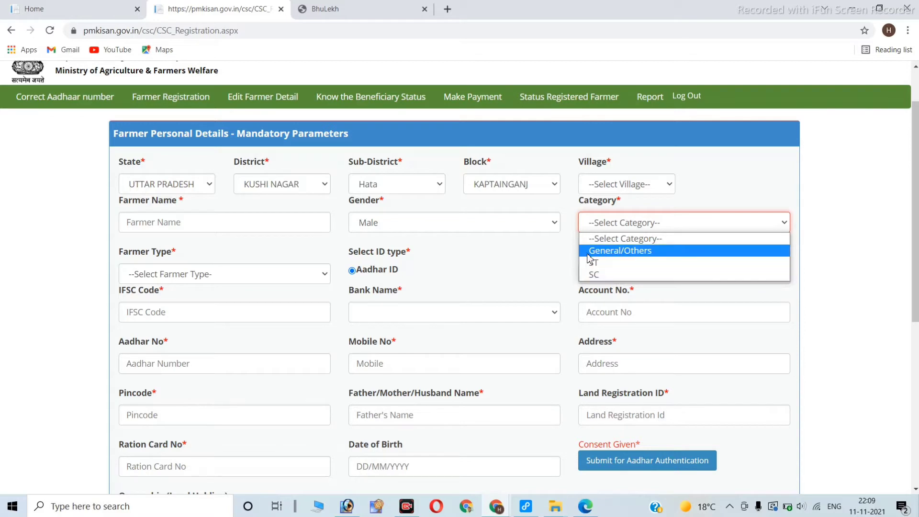
click(551, 269)
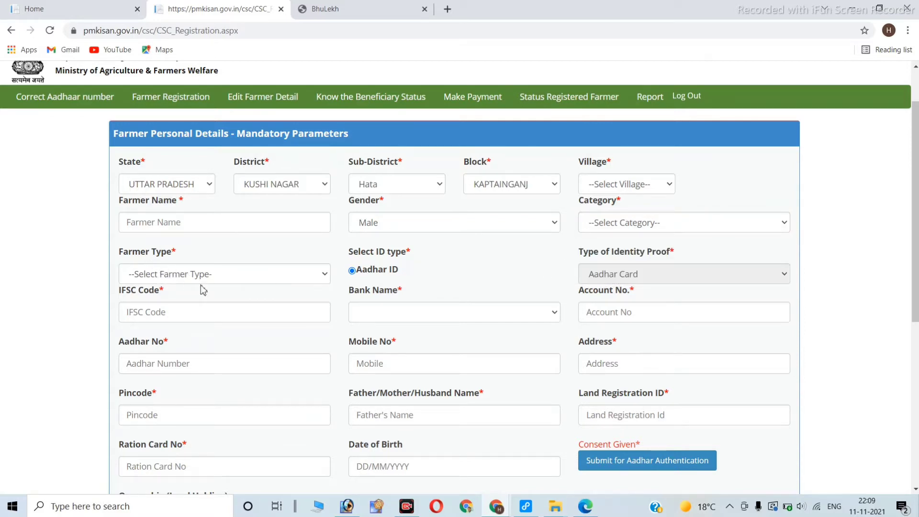
- Set the farmer type to Small (1-2Ha) and check the identity proof type
click(218, 278)
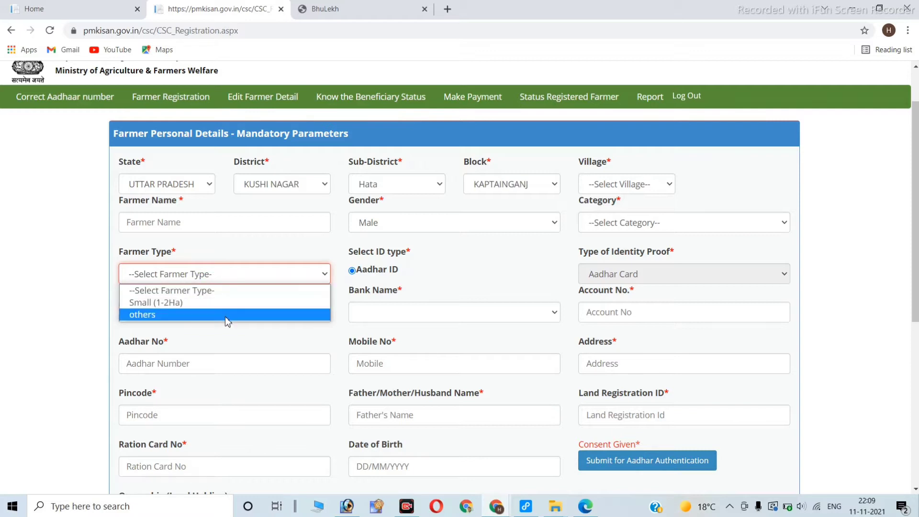
click(188, 304)
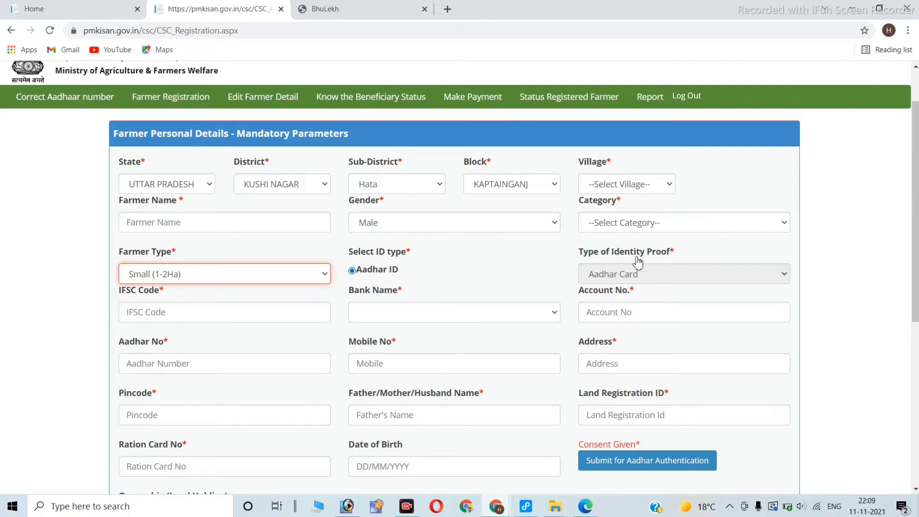
click(636, 277)
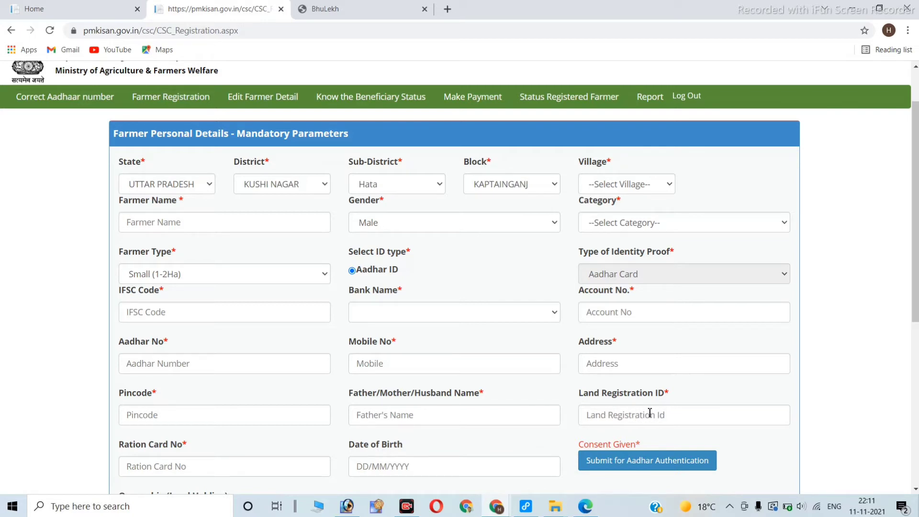
- Set the land holding ownership to Joint and open the form for adding land details
scroll(431, 443, down, 1)
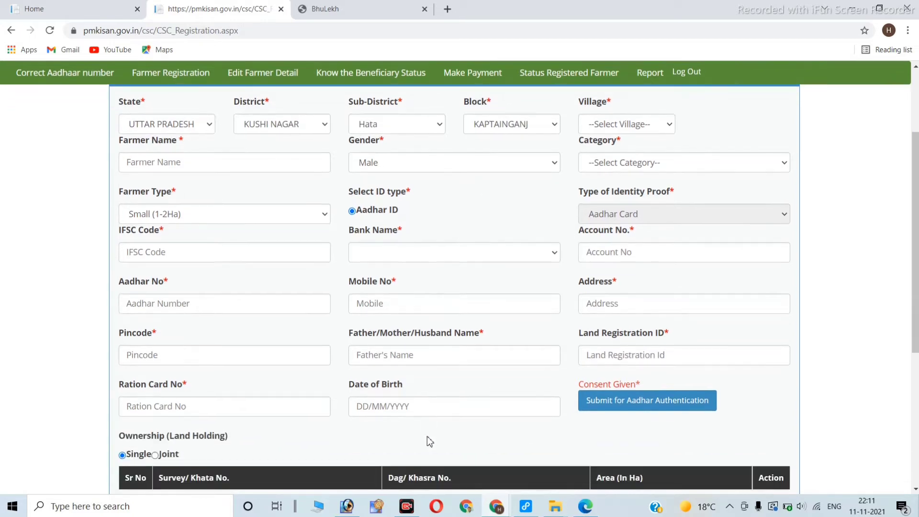
scroll(156, 400, down, 1)
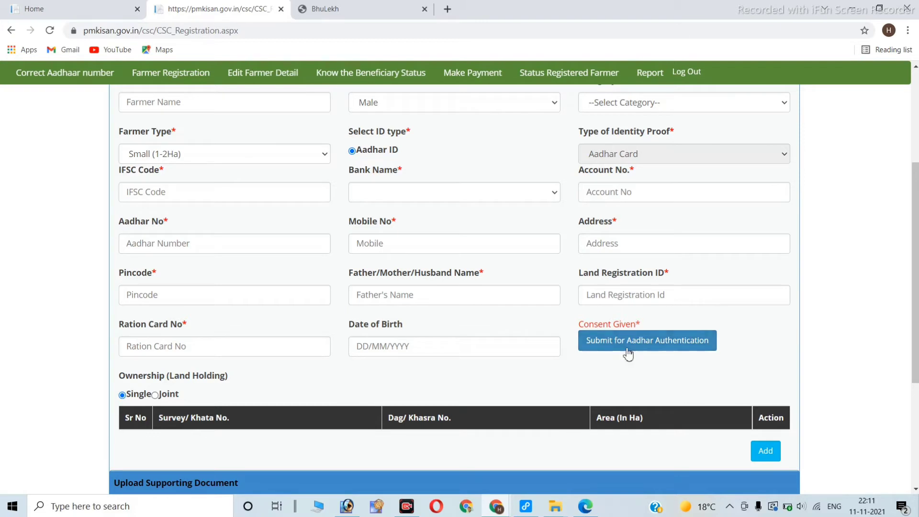
scroll(628, 354, down, 2)
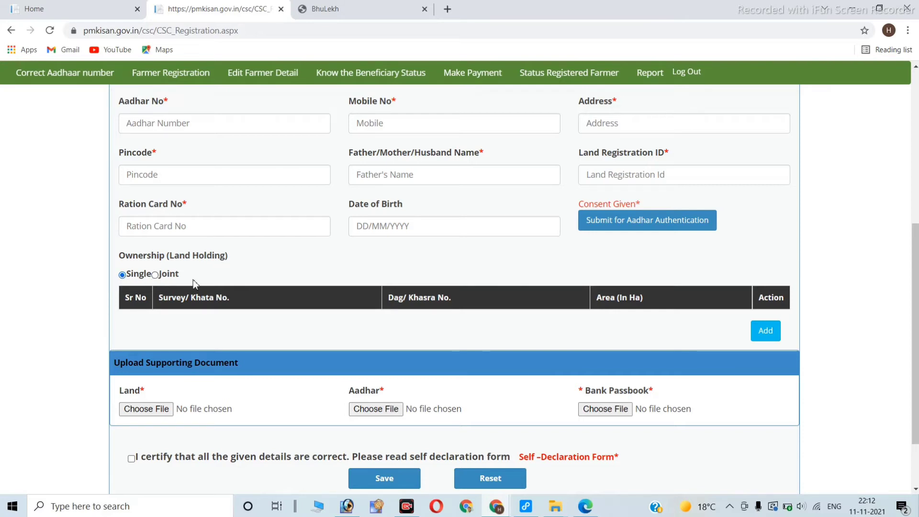
click(155, 276)
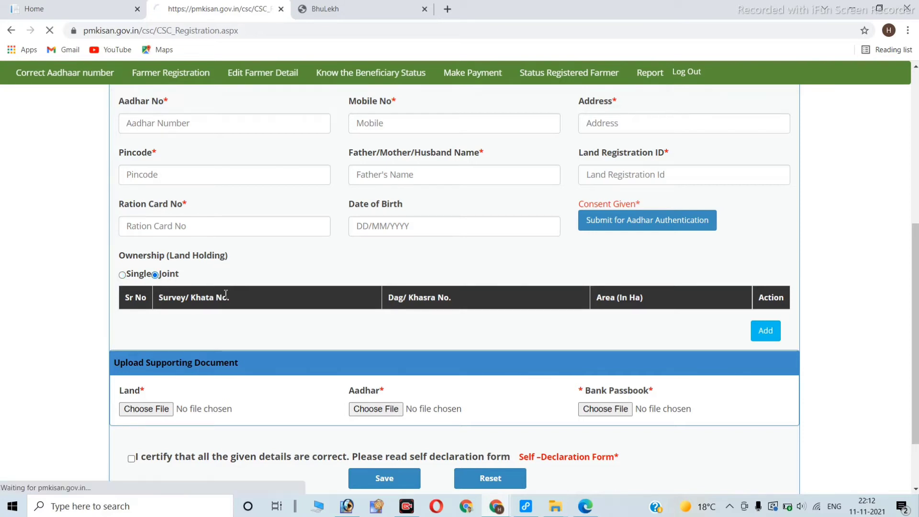
scroll(268, 320, down, 1)
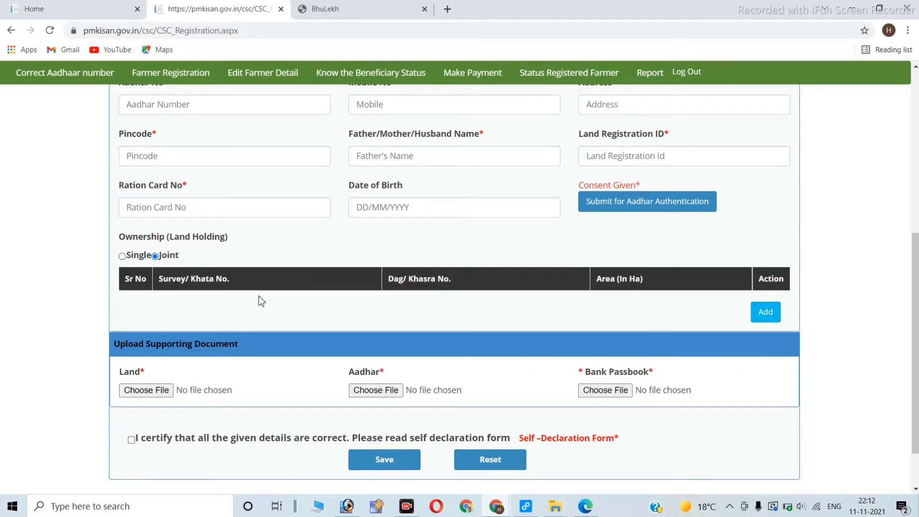
click(765, 312)
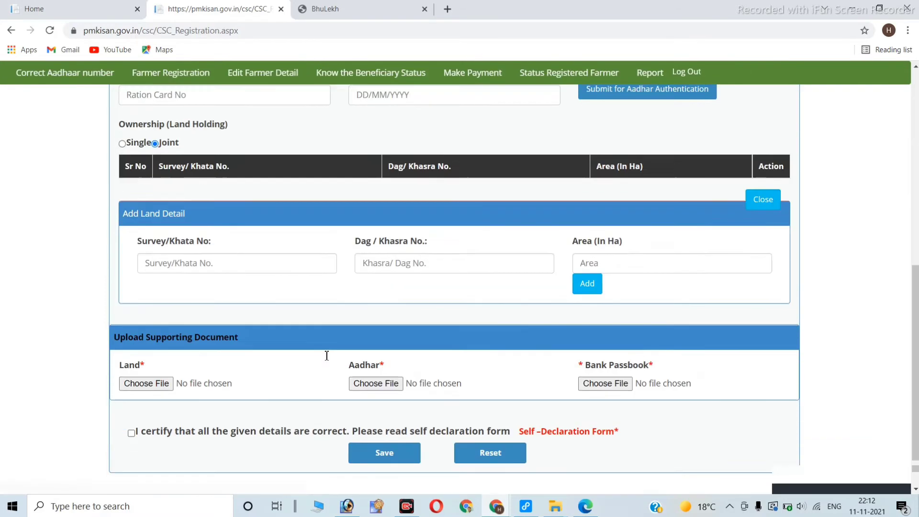
- Submit the completed farmer details for Aadhar authentication
scroll(325, 356, down, 1)
scroll(324, 356, up, 1)
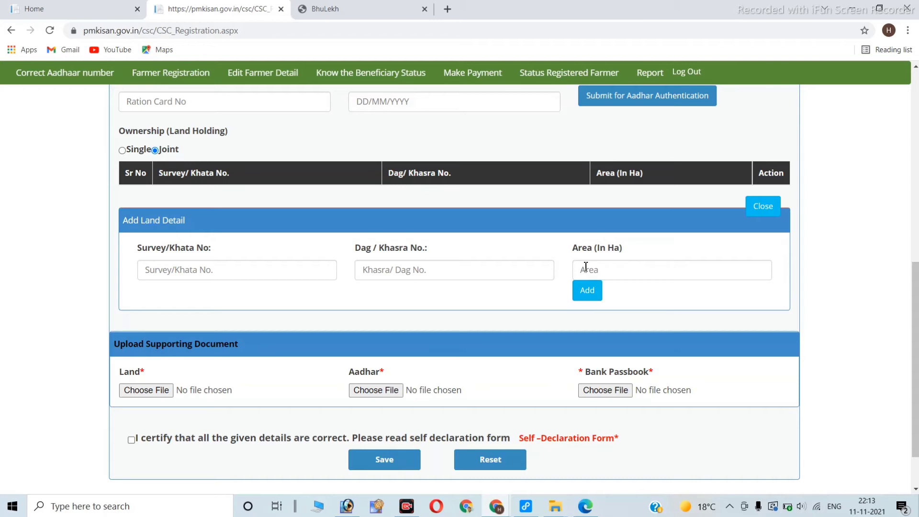
scroll(586, 266, down, 1)
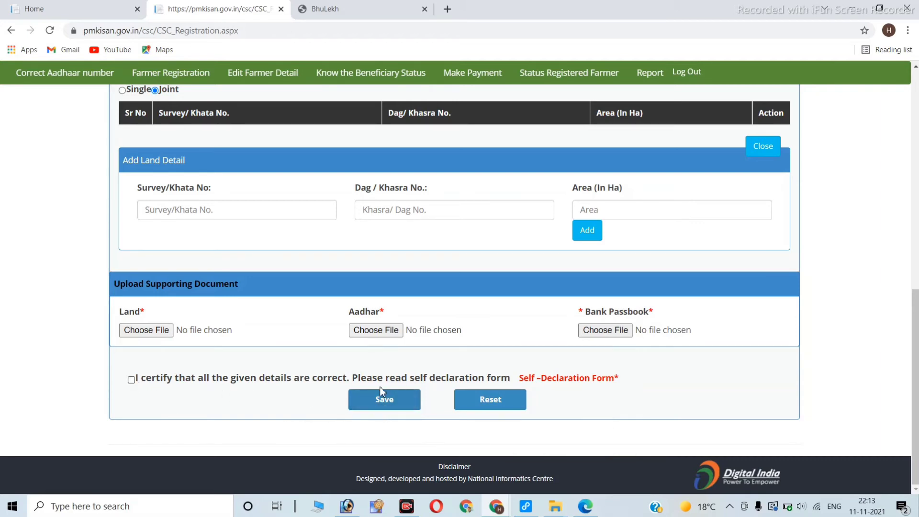
scroll(432, 271, up, 1)
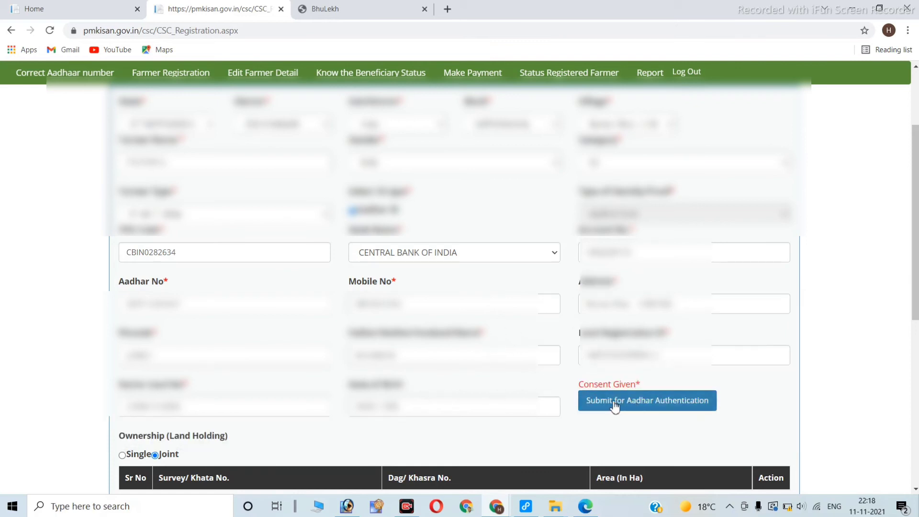
click(667, 409)
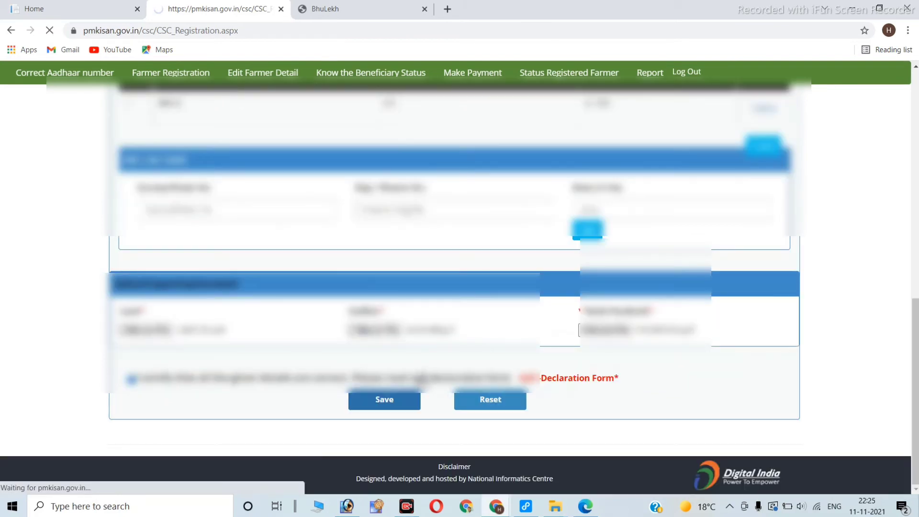
- Save the farmer's registration record, acknowledge the confirmation and proceed to its payment
click(412, 401)
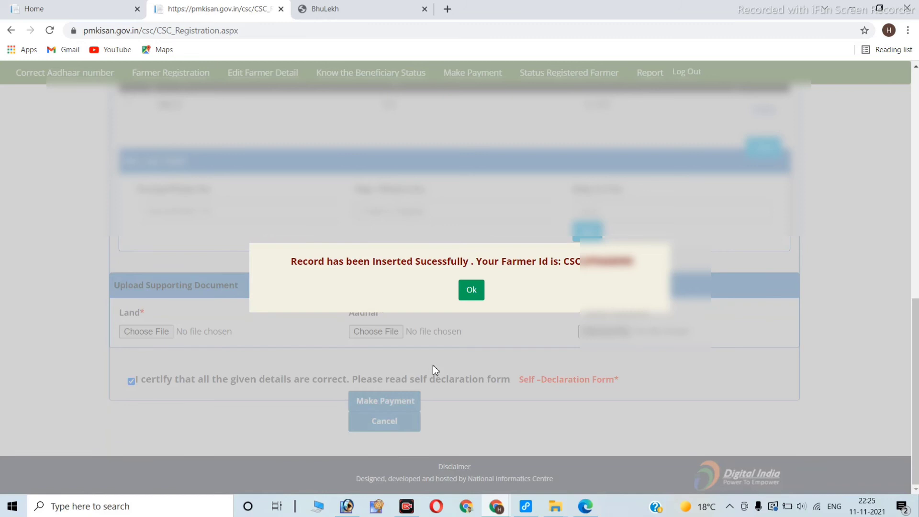
click(471, 292)
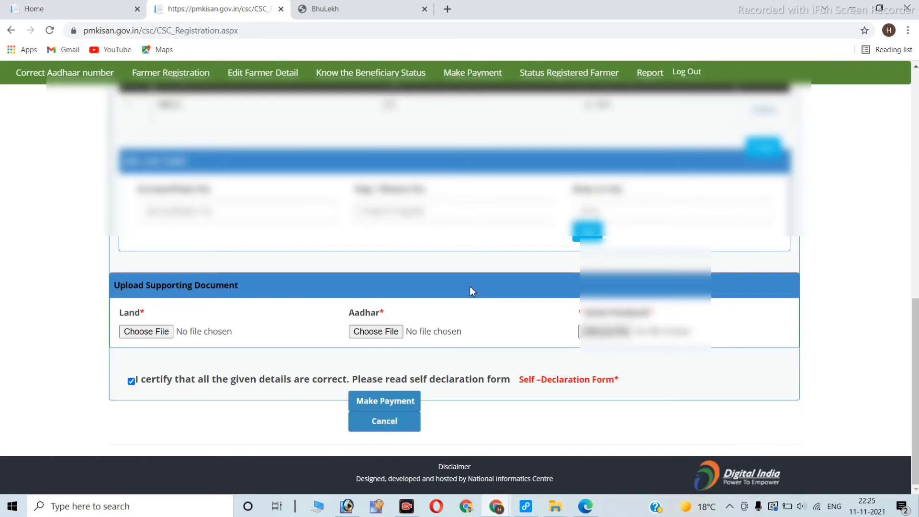
click(374, 408)
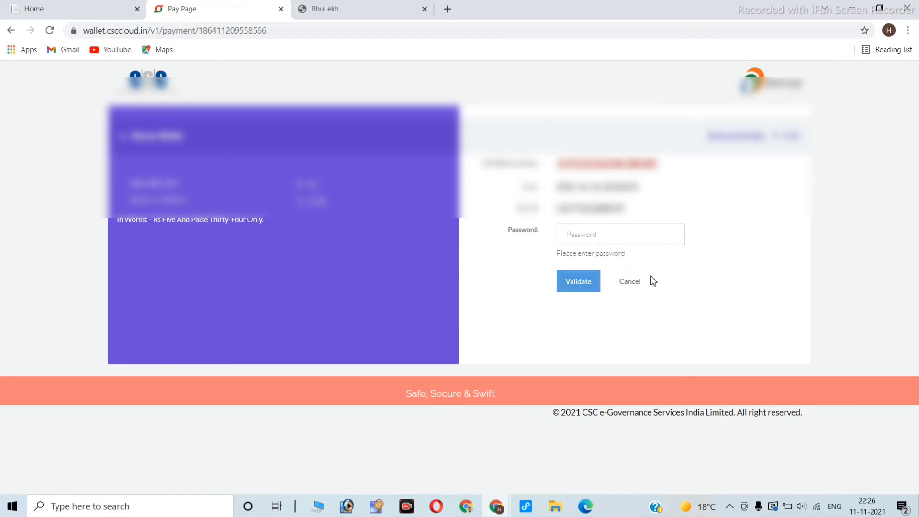
- Enter and validate the wallet account password, and authorize the ₹5.34 payment with the wallet PIN
key(ctrl+v)
click(586, 288)
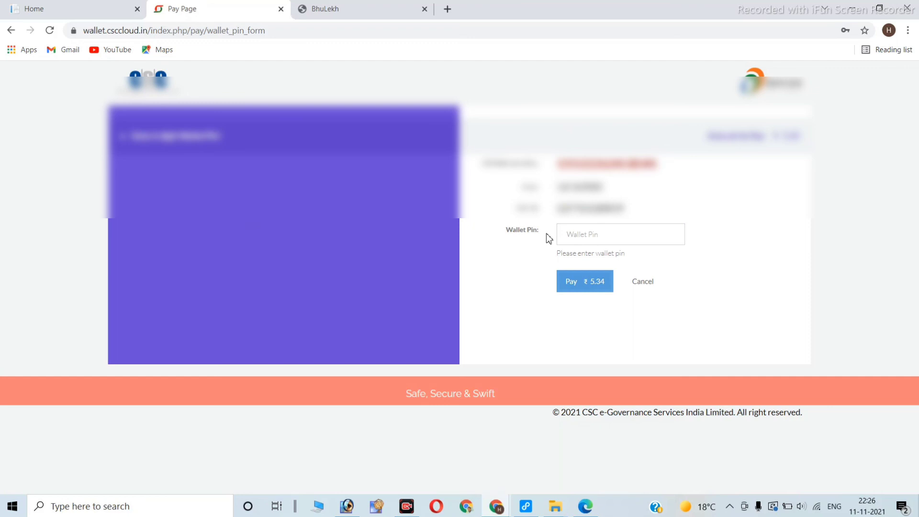
click(593, 234)
click(588, 287)
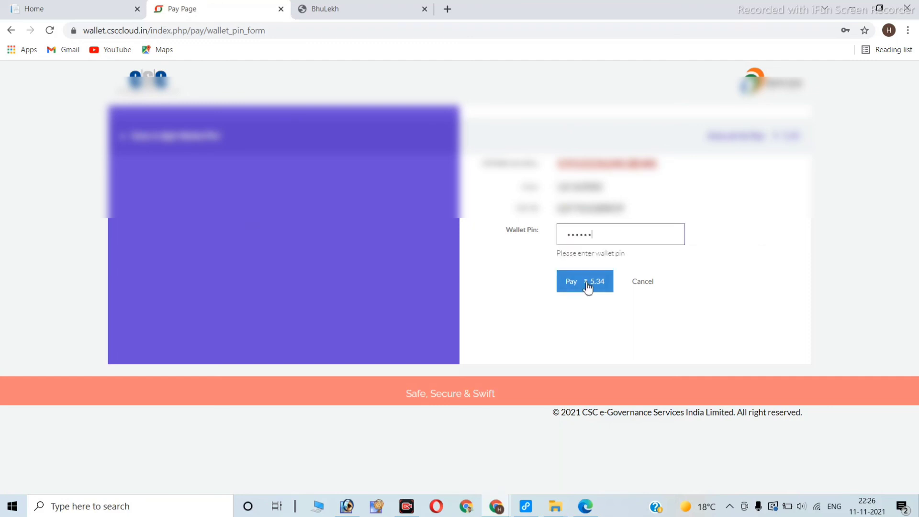
click(587, 287)
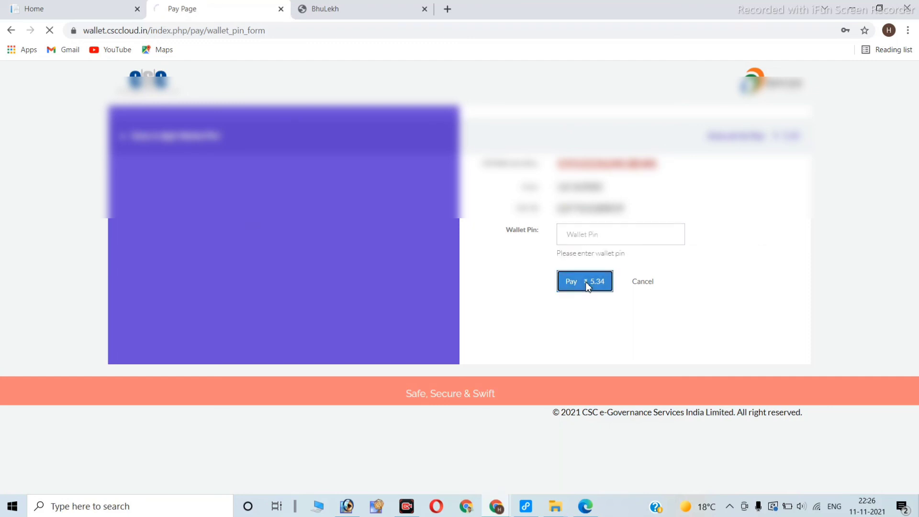